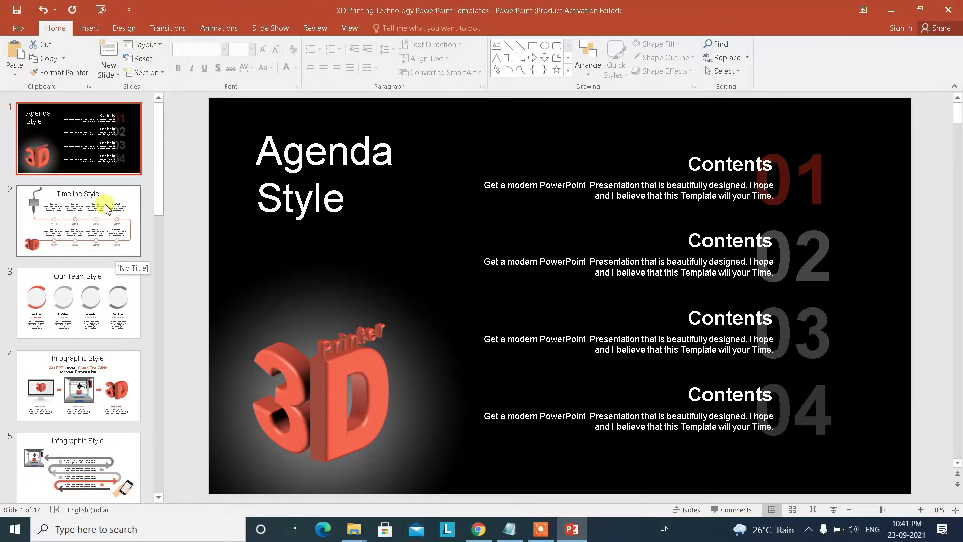
# Step: Open slide 2, the Timeline Style slide, from the slide thumbnails
pyautogui.click(107, 208)
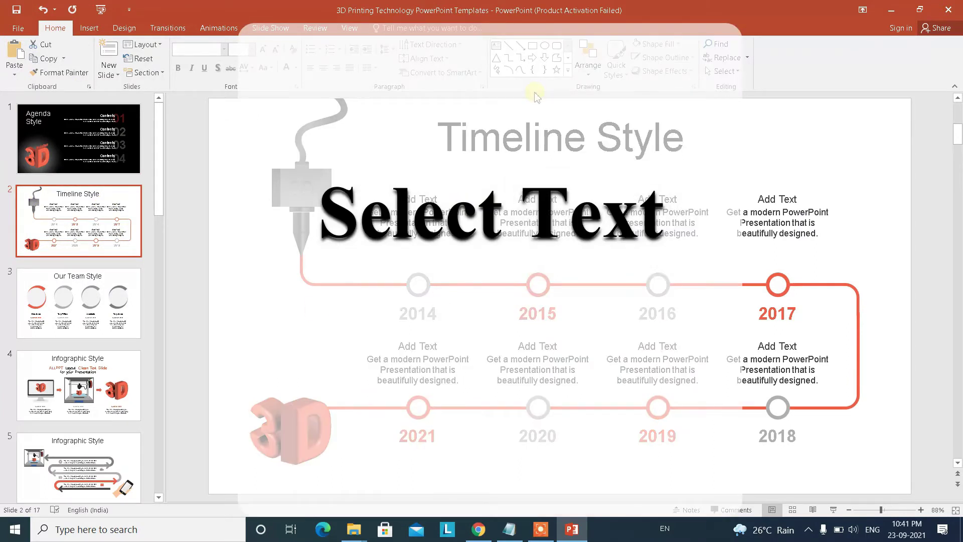
# Step: Apply the Fly In entrance animation to the Timeline Style title
pyautogui.click(530, 135)
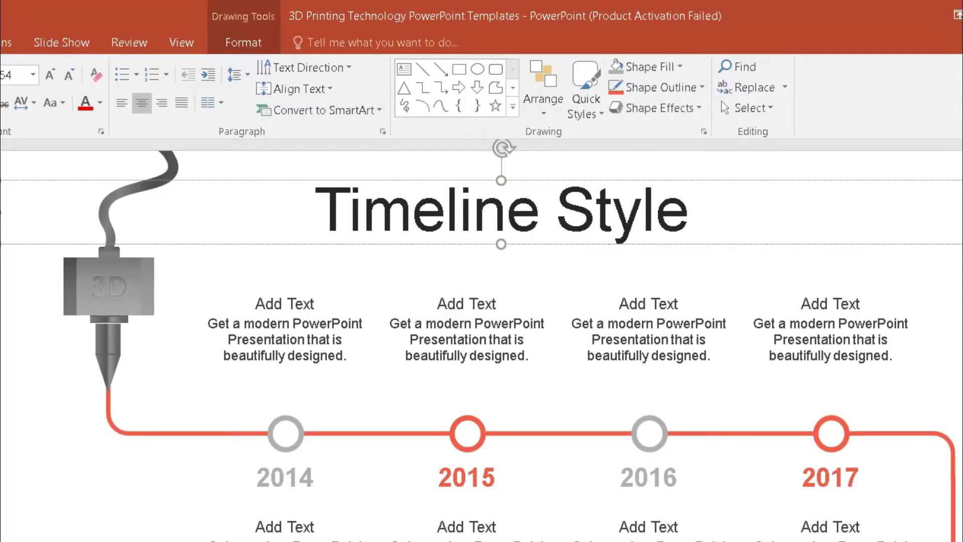
pyautogui.click(10, 42)
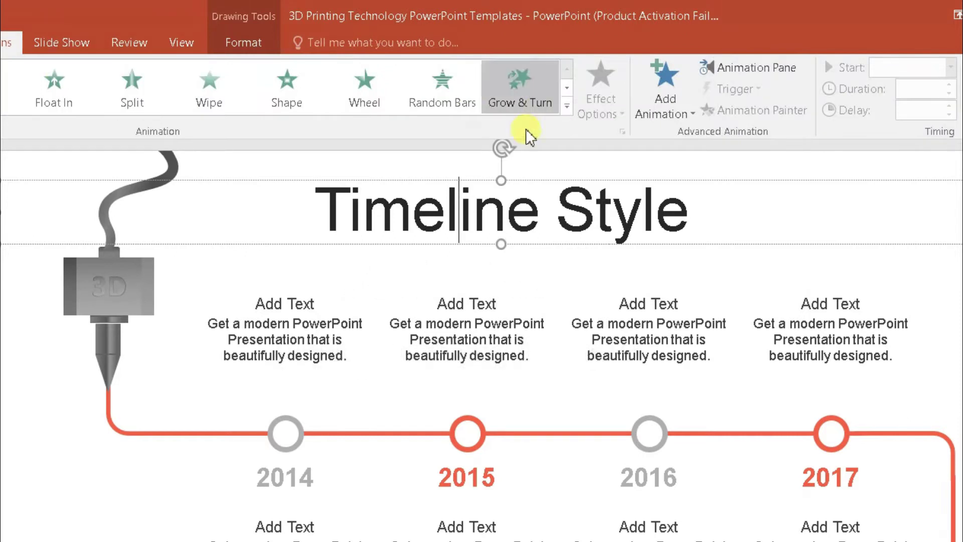
pyautogui.click(565, 110)
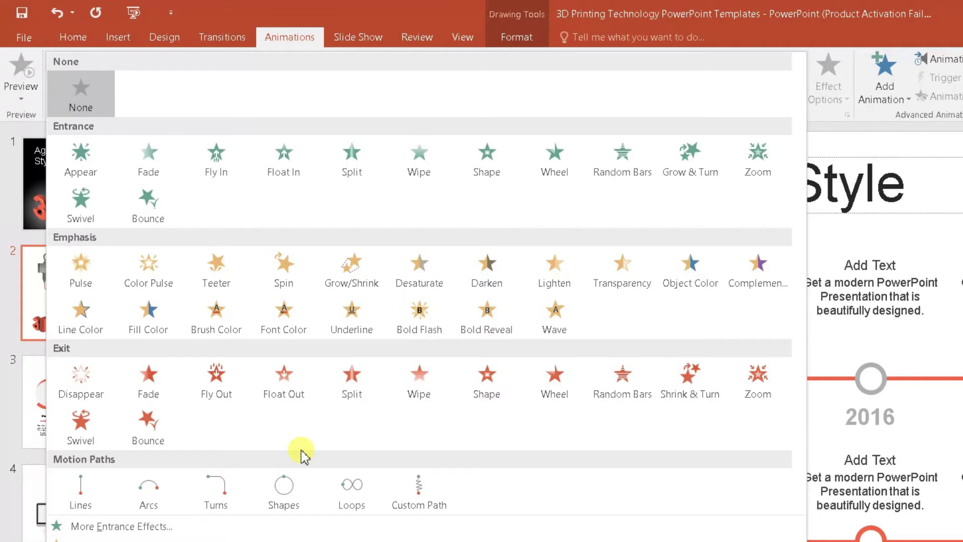
pyautogui.click(224, 163)
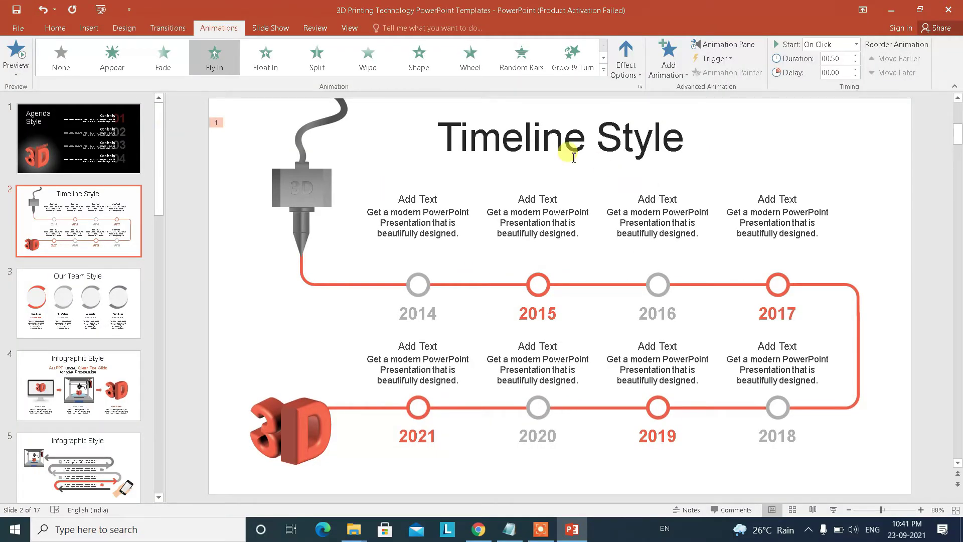
# Step: Open the Animation Pane and the dropdown for the title's Fly In entry
pyautogui.click(561, 138)
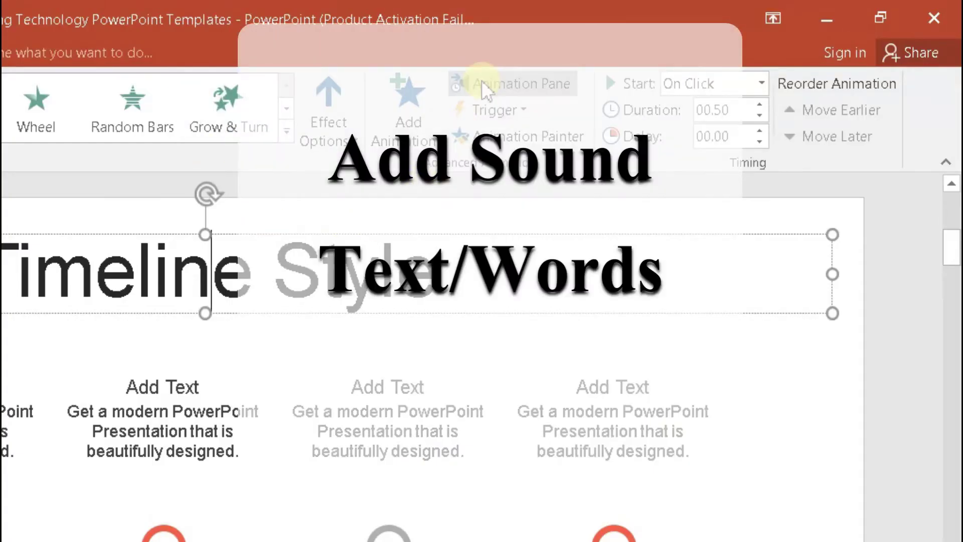
pyautogui.click(481, 83)
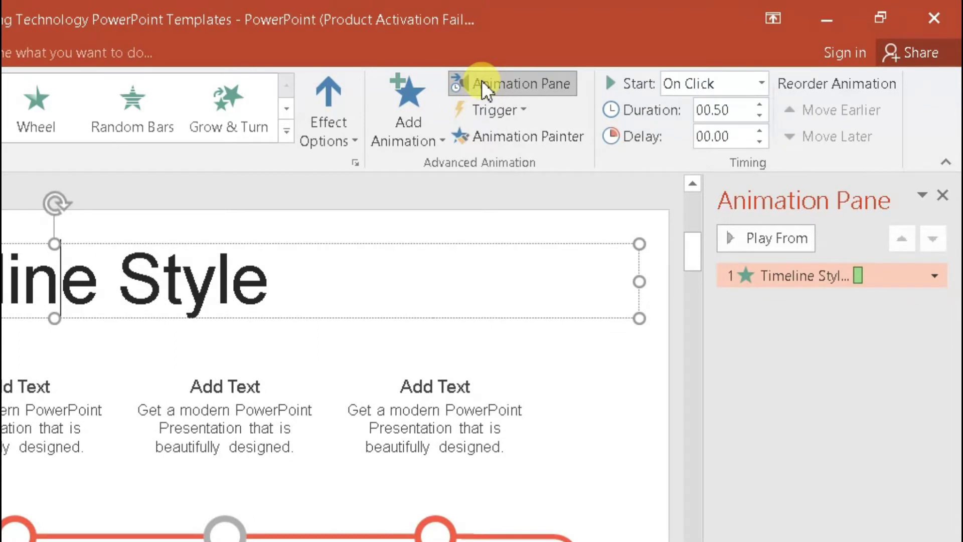
pyautogui.click(934, 276)
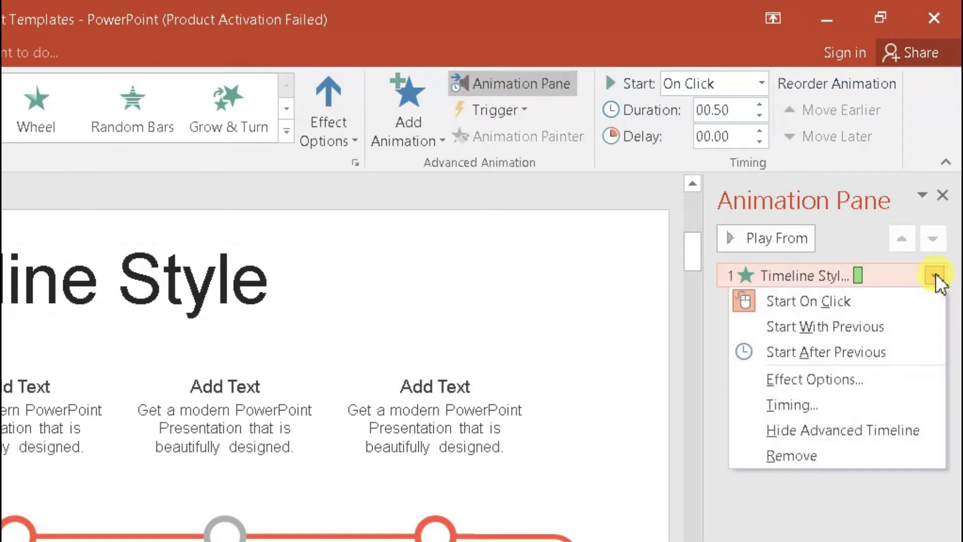
# Step: Set the title's Fly In effect to play the Push sound with a 0.5-second delay
pyautogui.click(839, 386)
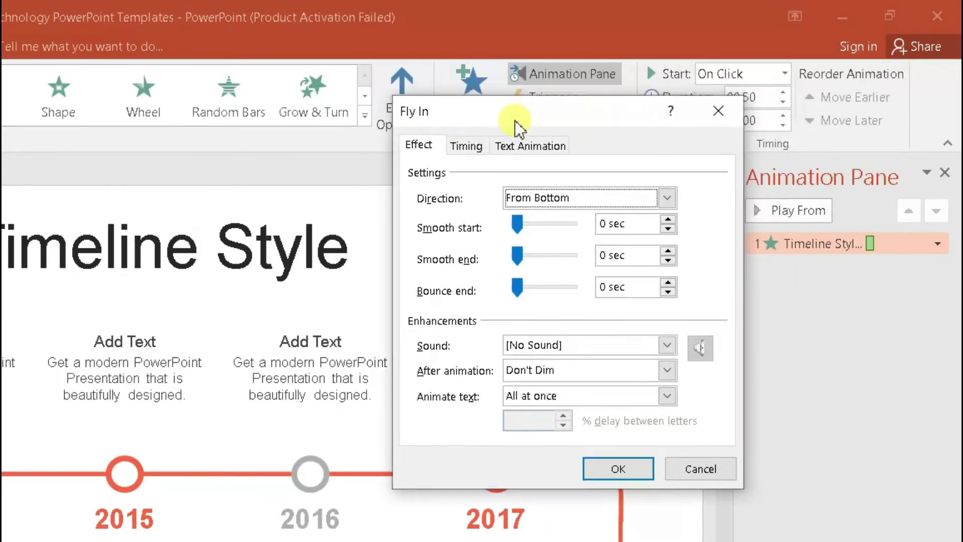
pyautogui.moveTo(515, 120); pyautogui.dragTo(437, 129)
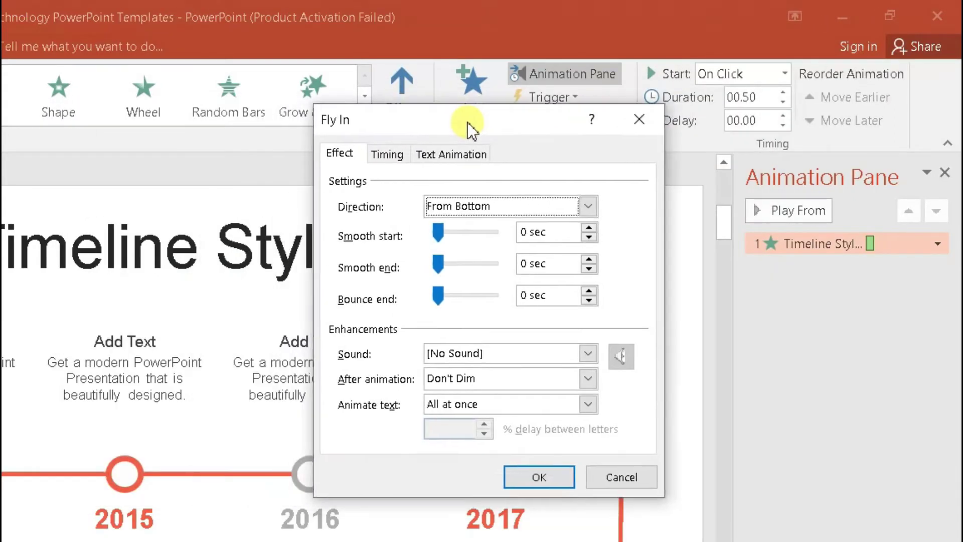
pyautogui.click(500, 353)
pyautogui.scroll(-3, 502, 423)
pyautogui.scroll(3, 502, 422)
pyautogui.scroll(-4, 484, 421)
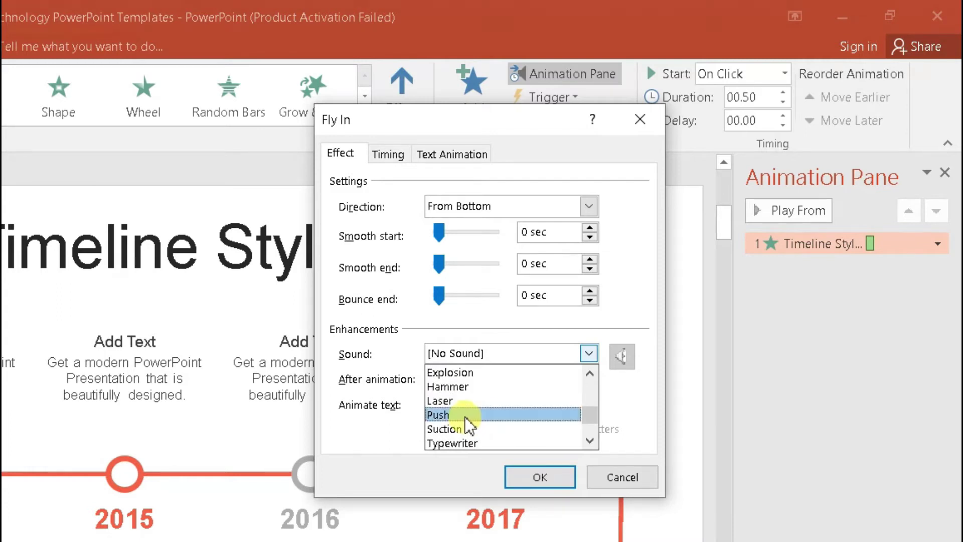
pyautogui.click(466, 415)
pyautogui.click(401, 156)
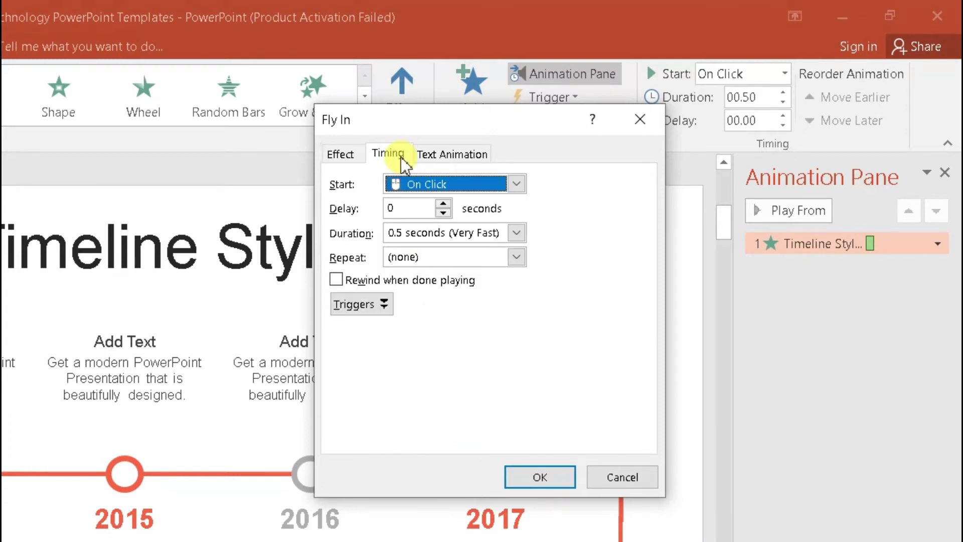
pyautogui.click(392, 207)
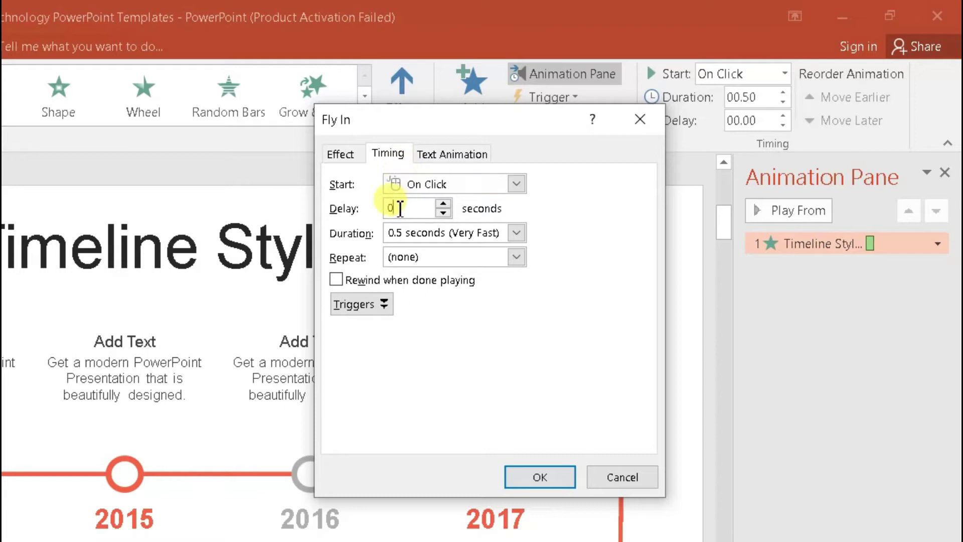
pyautogui.write('.5')
pyautogui.press('Tab')
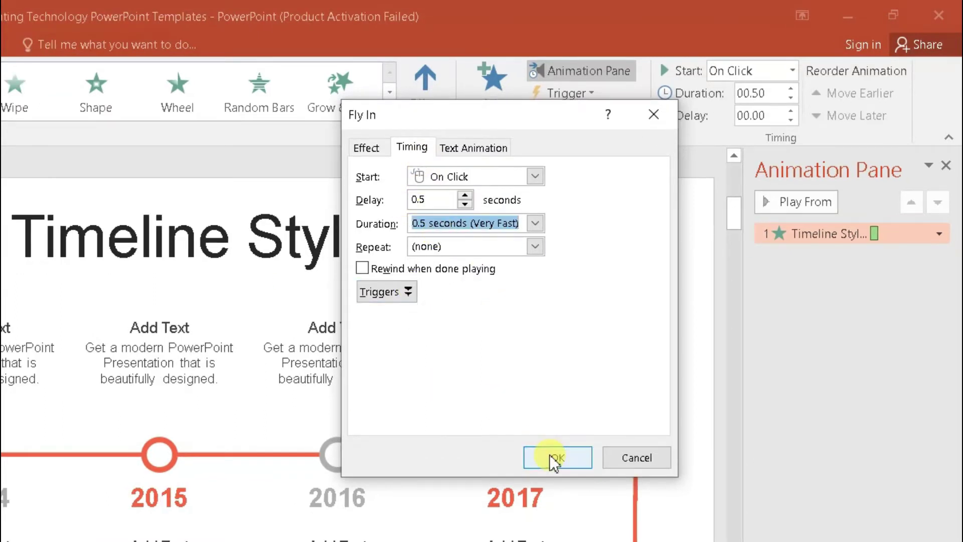
pyautogui.click(549, 453)
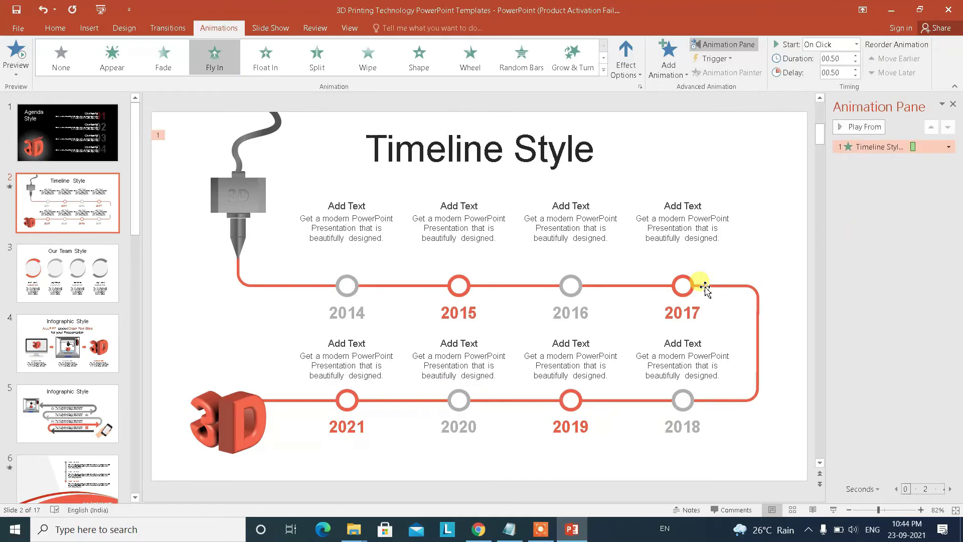
# Step: Preview the animations, then try Random Bars, Teeter, Lighten and Float Out on the 2015 label
pyautogui.click(865, 132)
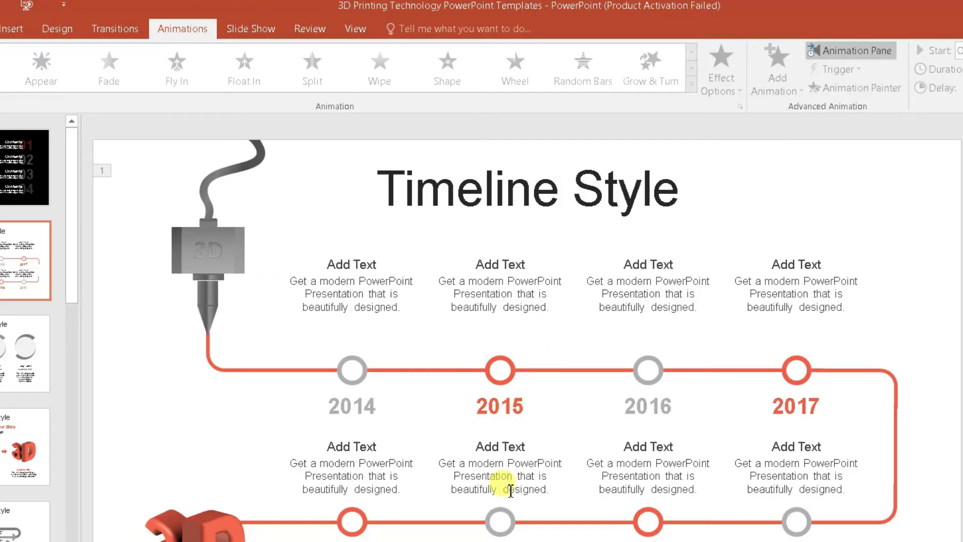
pyautogui.click(512, 406)
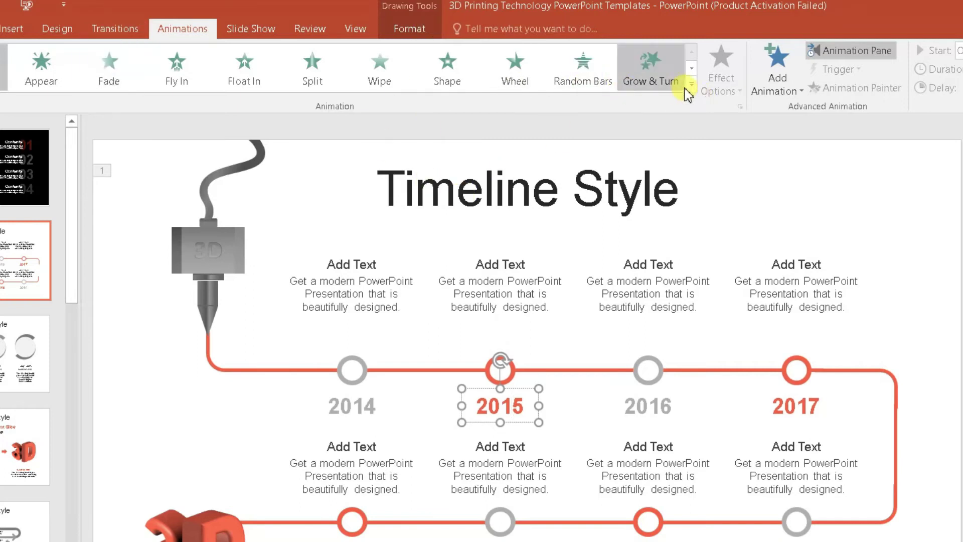
pyautogui.click(590, 84)
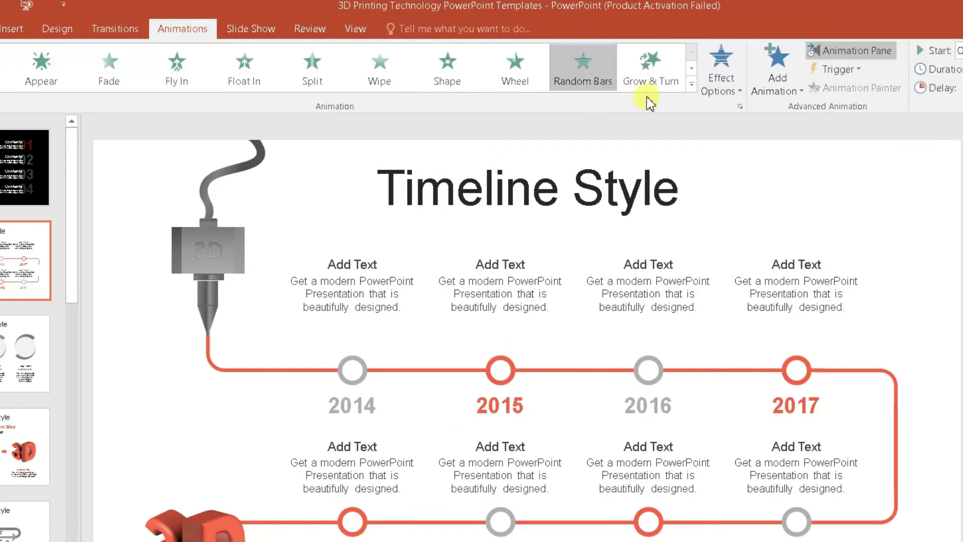
pyautogui.click(692, 84)
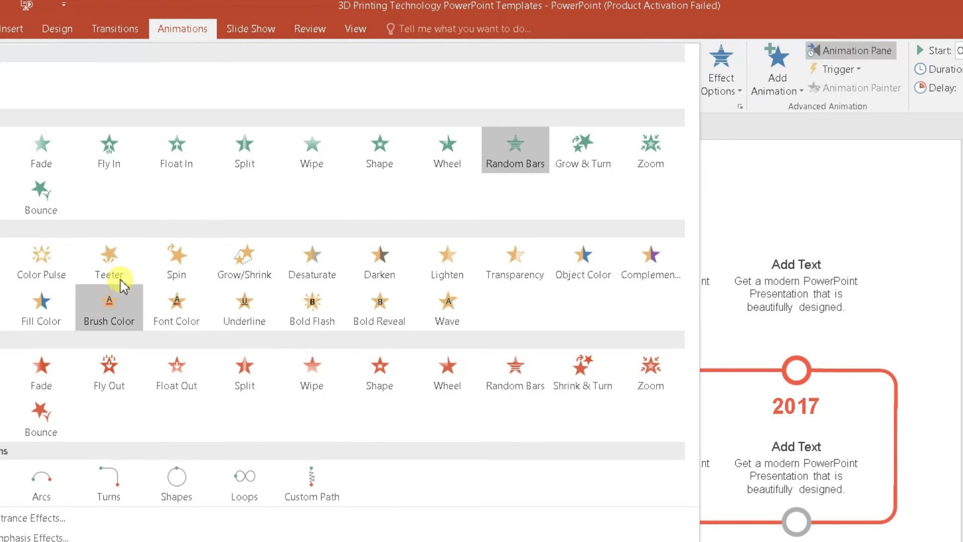
pyautogui.click(120, 277)
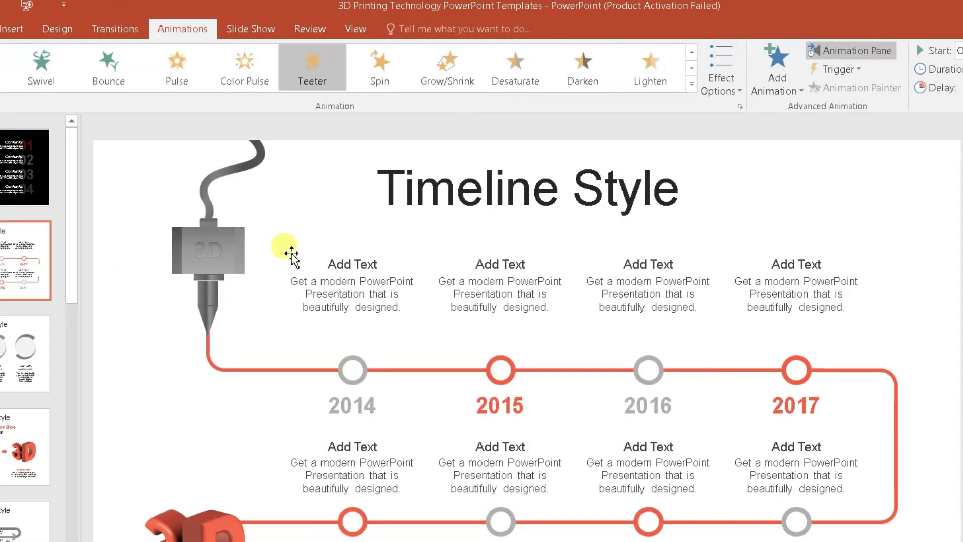
pyautogui.click(661, 85)
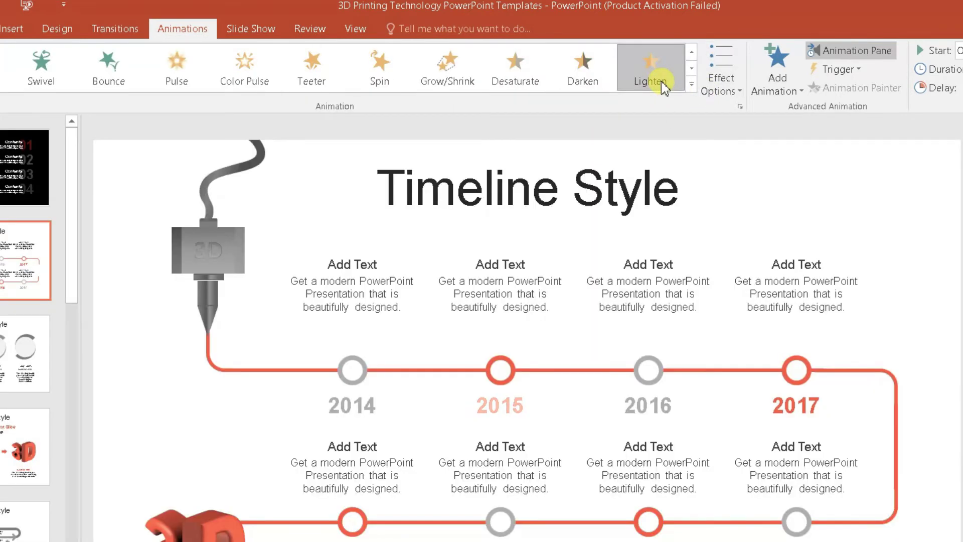
pyautogui.click(692, 84)
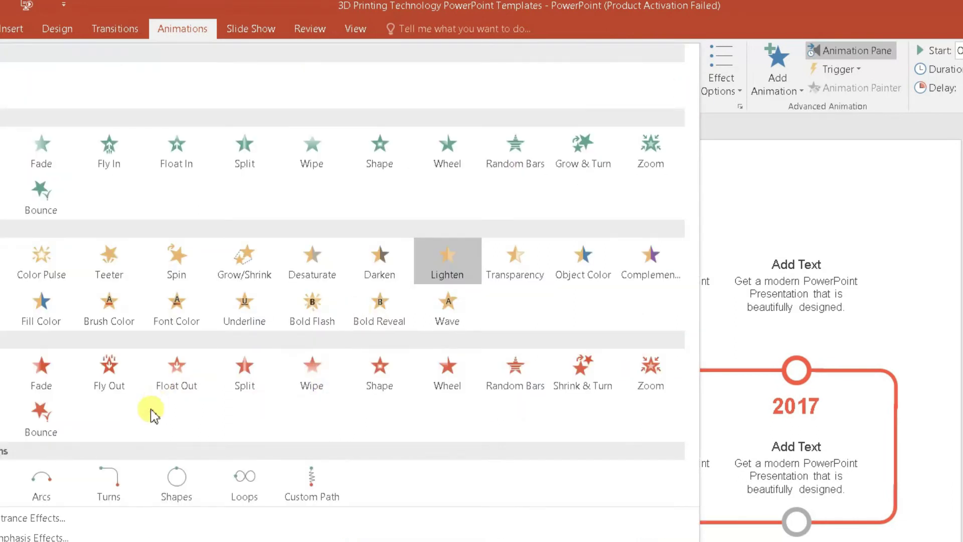
pyautogui.click(168, 391)
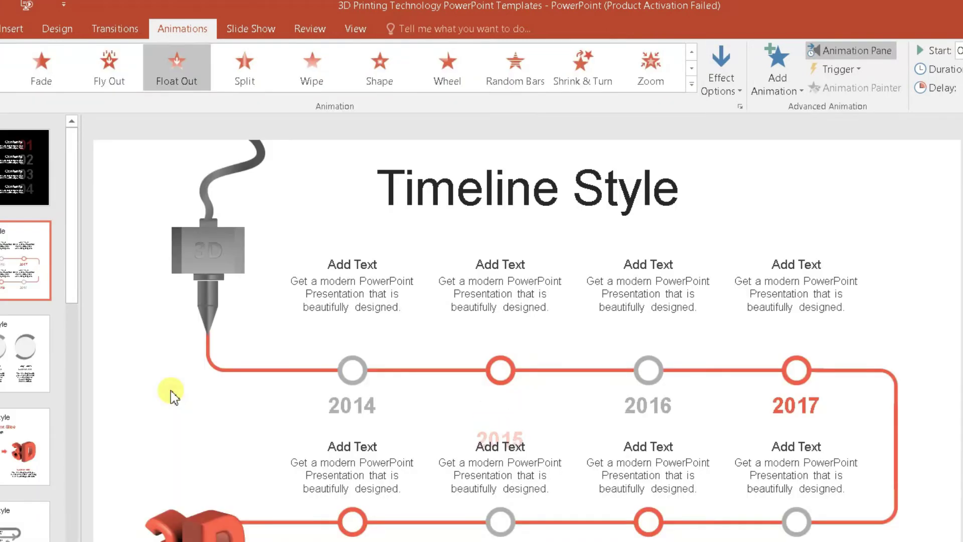
# Step: Give the 2015 label the Zoom entrance and open its Animation Pane dropdown
pyautogui.click(655, 65)
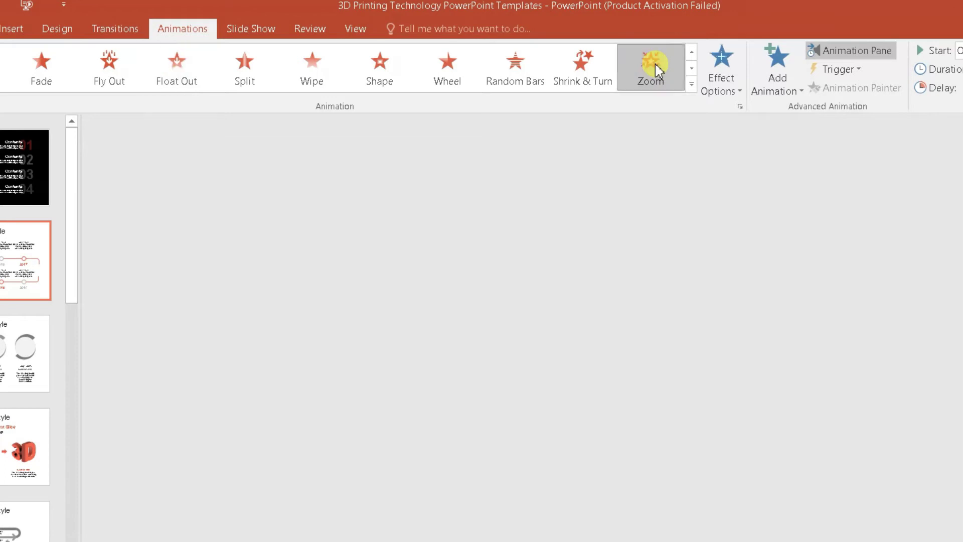
pyautogui.click(691, 84)
pyautogui.click(647, 155)
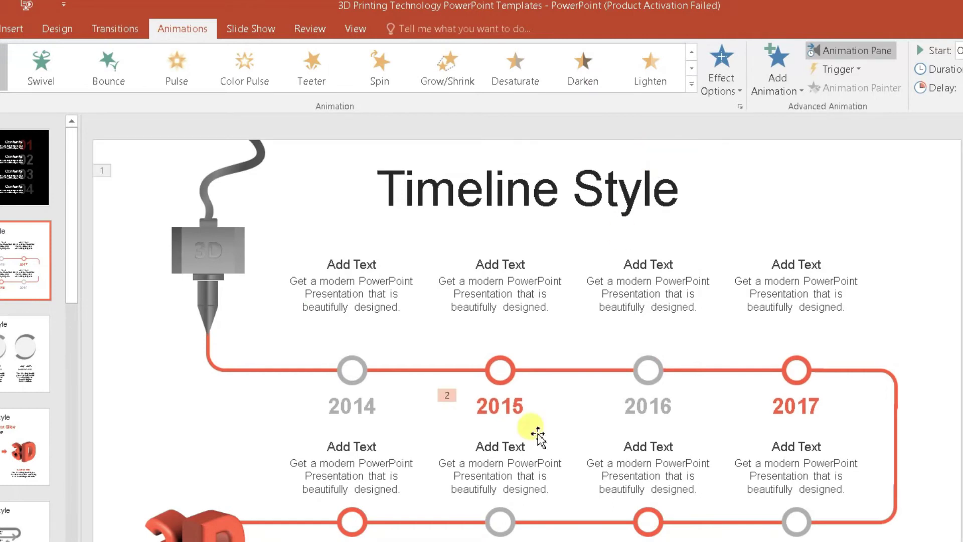
pyautogui.click(528, 415)
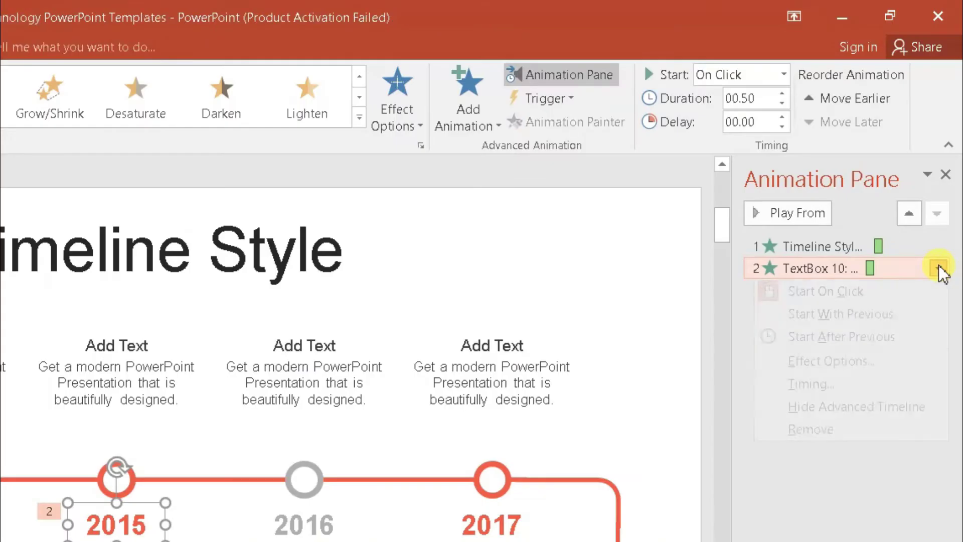
pyautogui.click(938, 268)
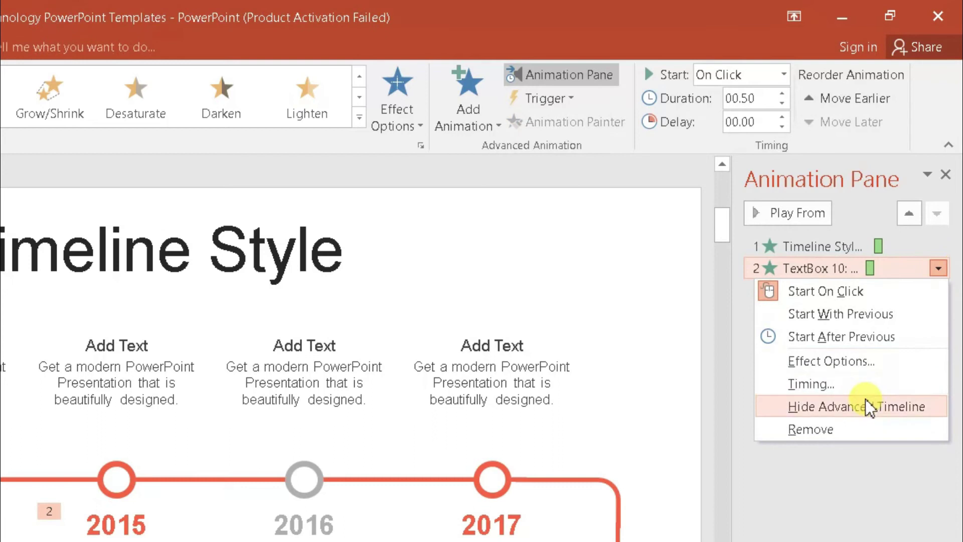
# Step: Set the Bomb sound in the 2015 Zoom animation's effect options and confirm
pyautogui.click(861, 362)
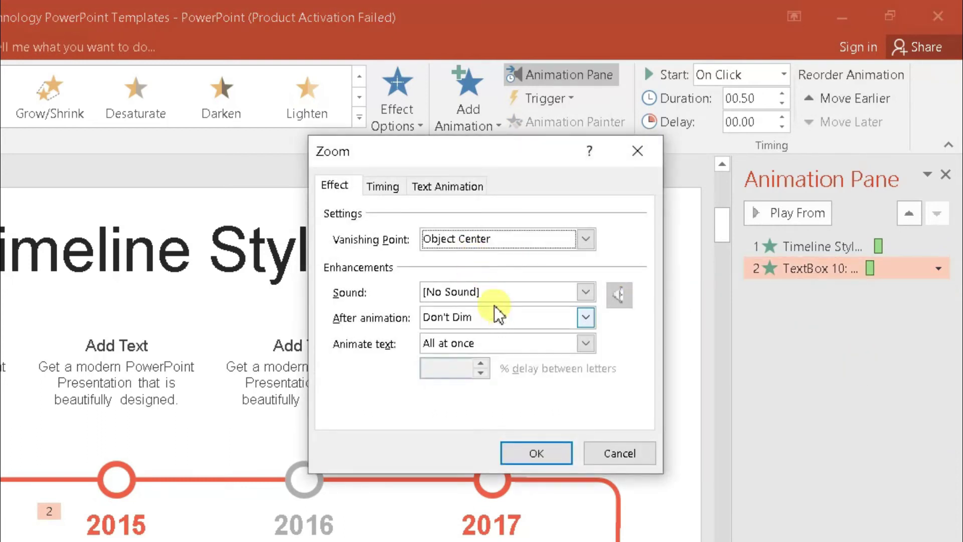
pyautogui.click(507, 298)
pyautogui.click(491, 374)
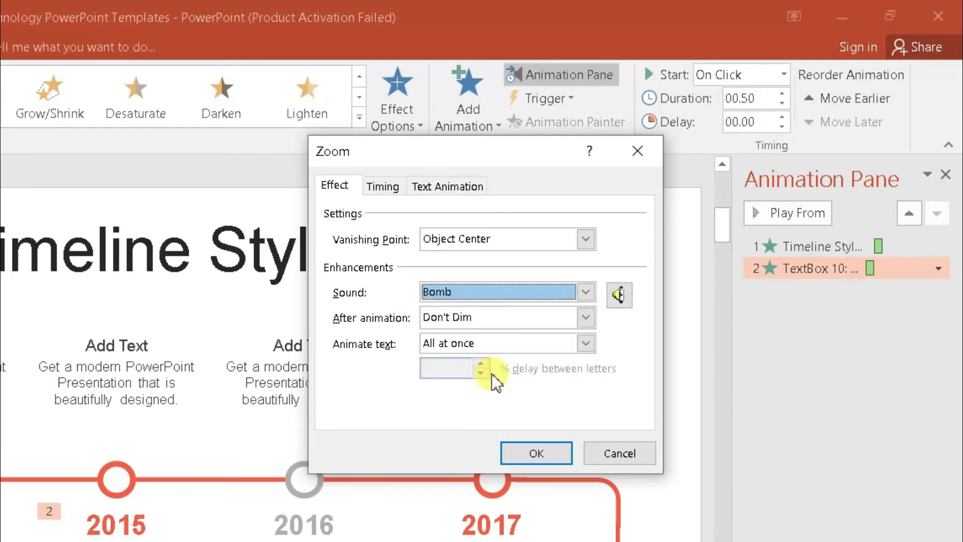
pyautogui.click(384, 187)
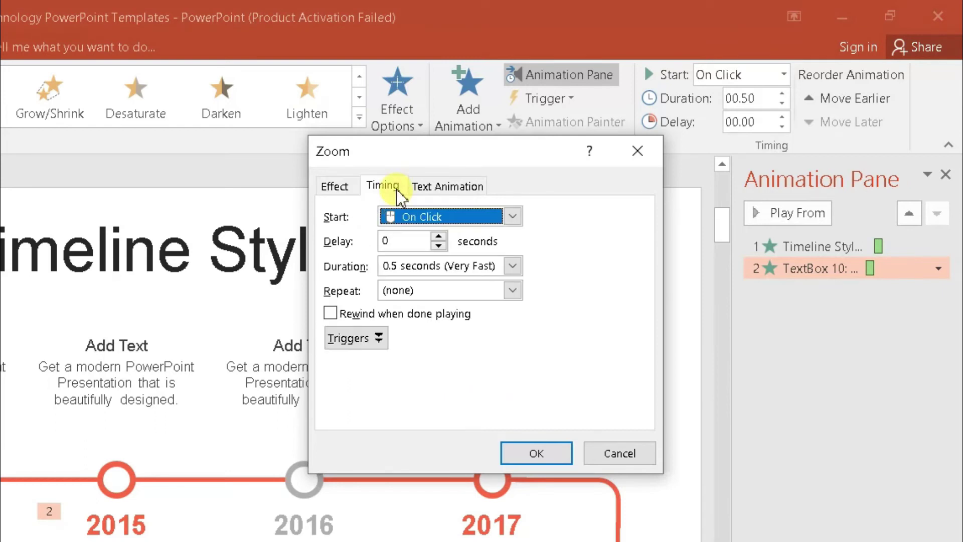
pyautogui.click(442, 186)
pyautogui.click(384, 186)
pyautogui.click(351, 185)
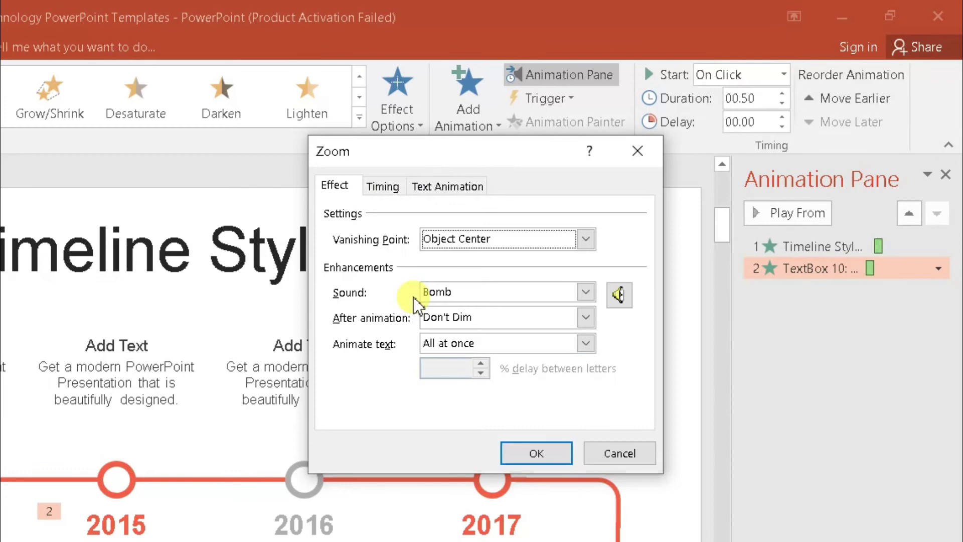
pyautogui.click(538, 444)
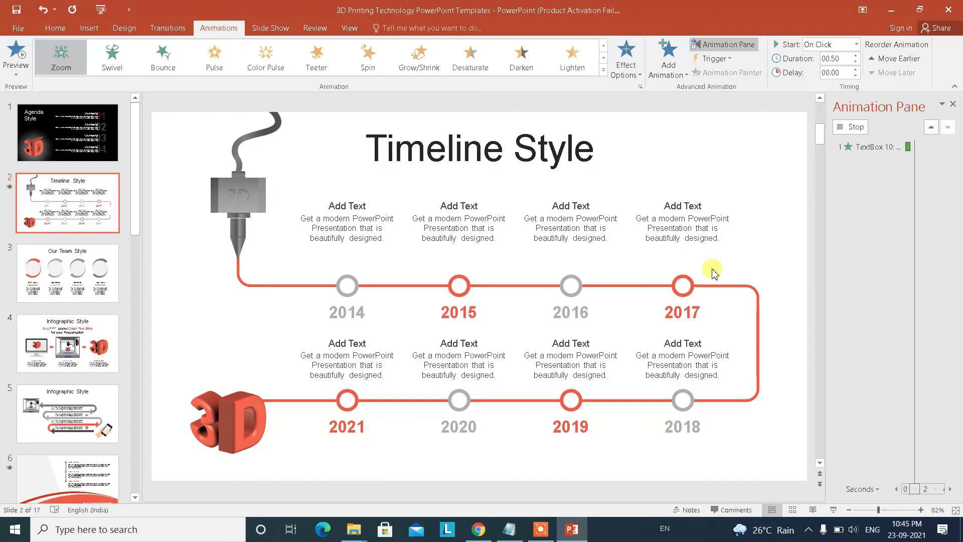
pyautogui.click(97, 11)
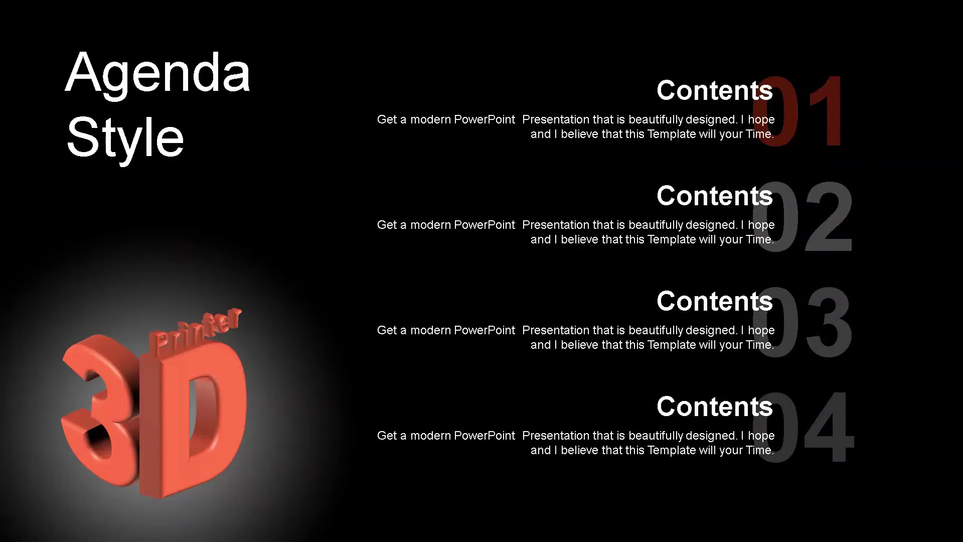
pyautogui.click(302, 155)
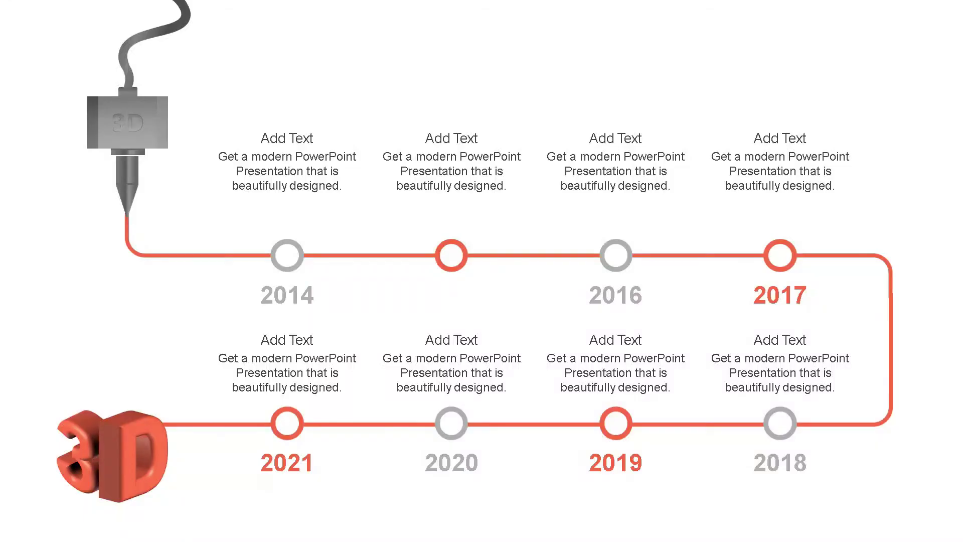
pyautogui.click(303, 155)
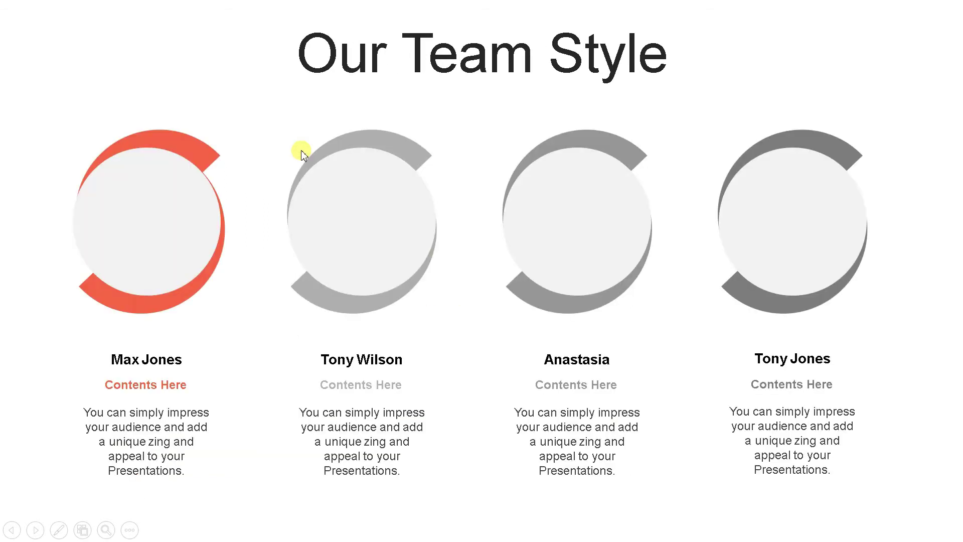
pyautogui.click(302, 155)
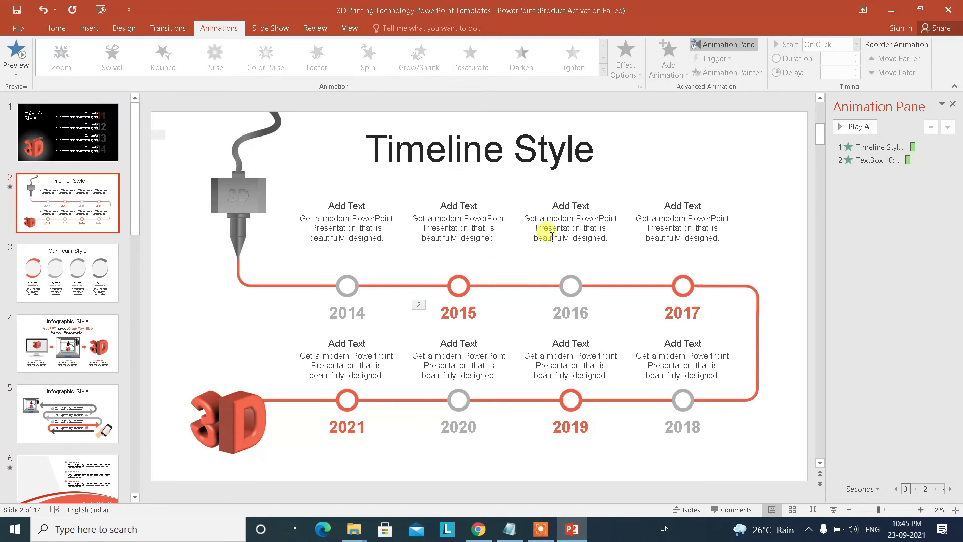
pyautogui.click(859, 128)
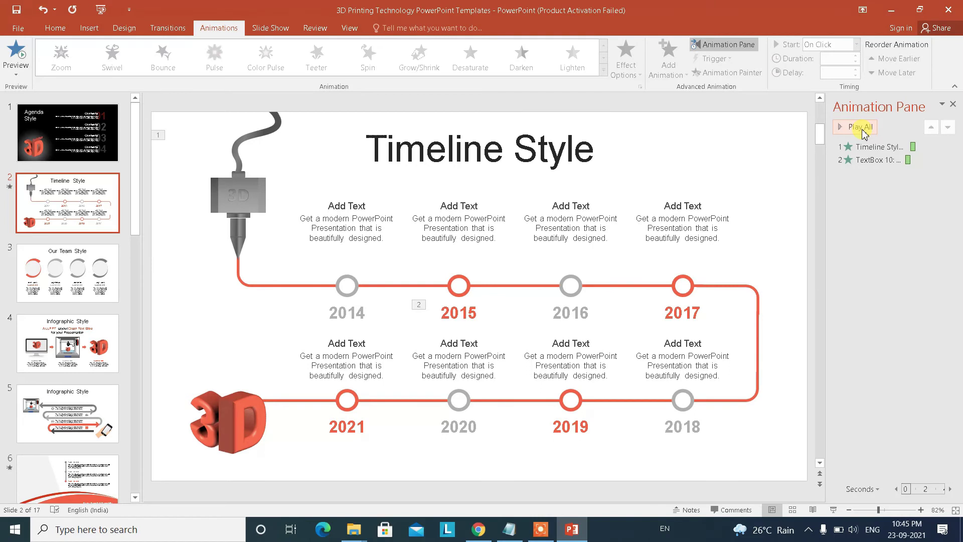
pyautogui.click(424, 228)
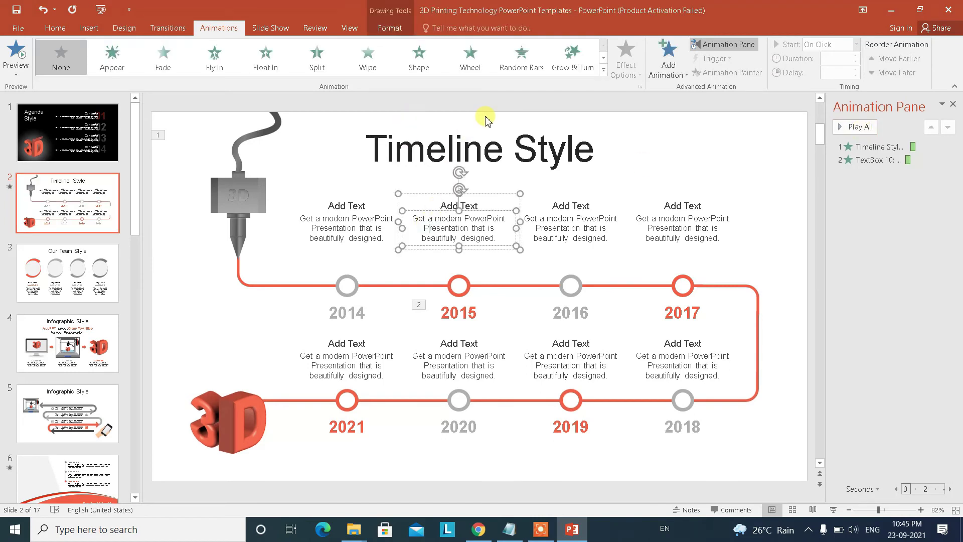
pyautogui.click(604, 70)
pyautogui.click(707, 153)
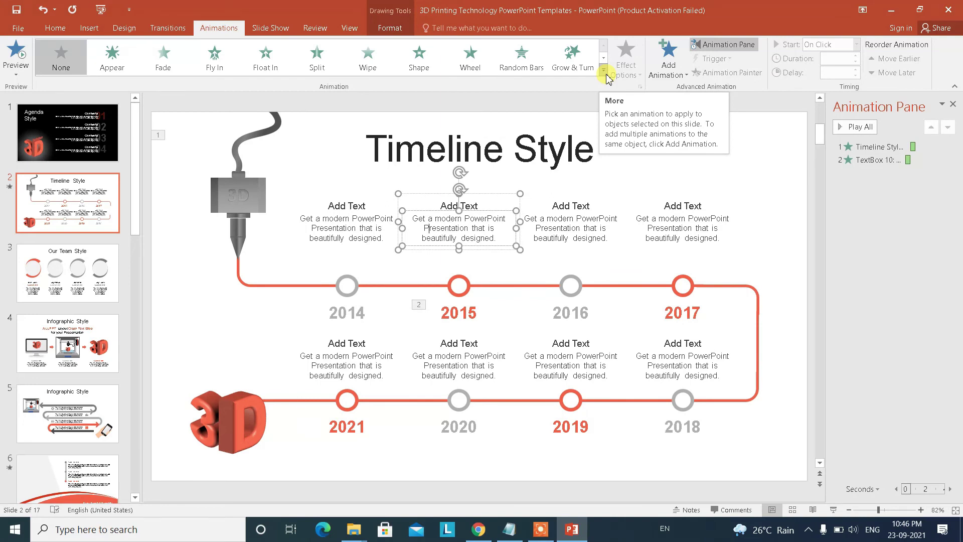
pyautogui.click(428, 151)
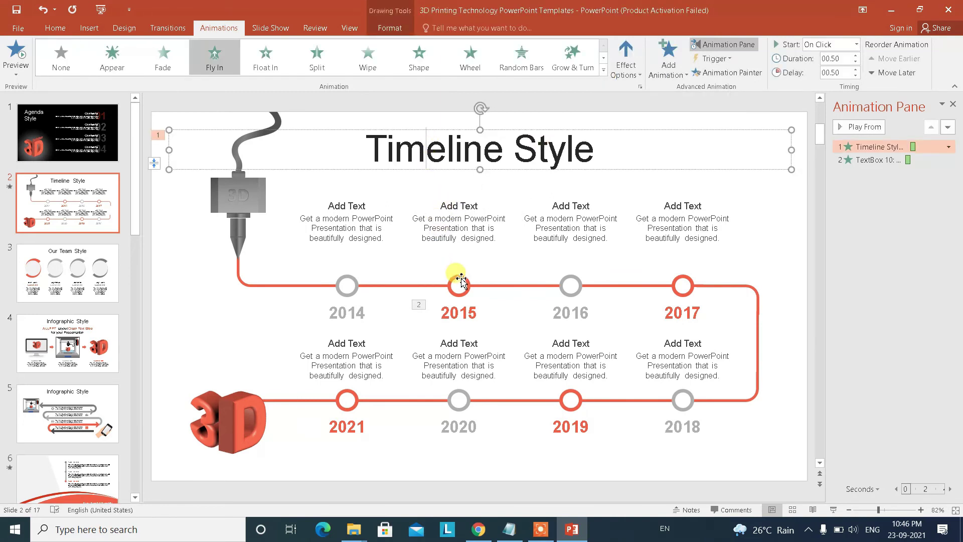